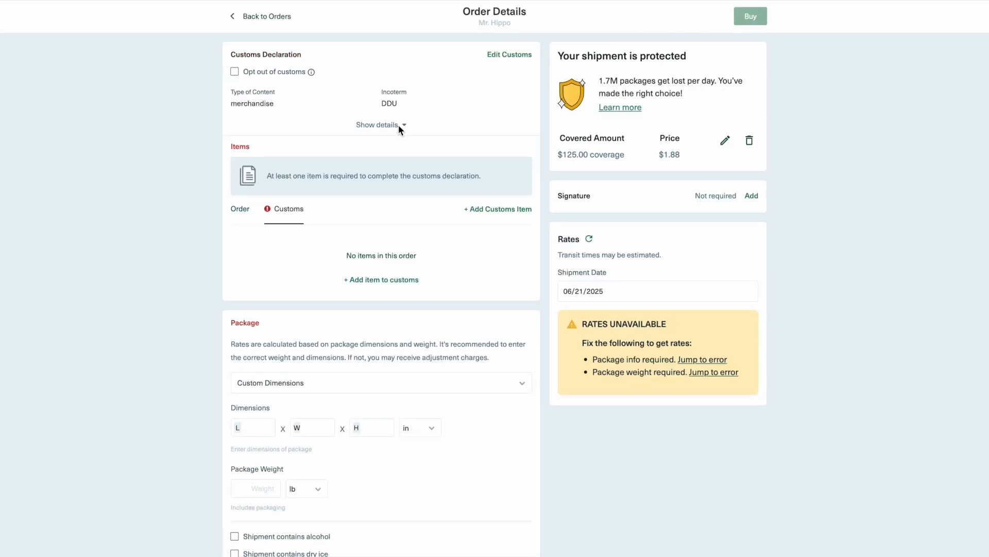
- Expand the customs declaration details, open the commercial invoice for editing, and review its shipment purpose and incoterm options
click(398, 125)
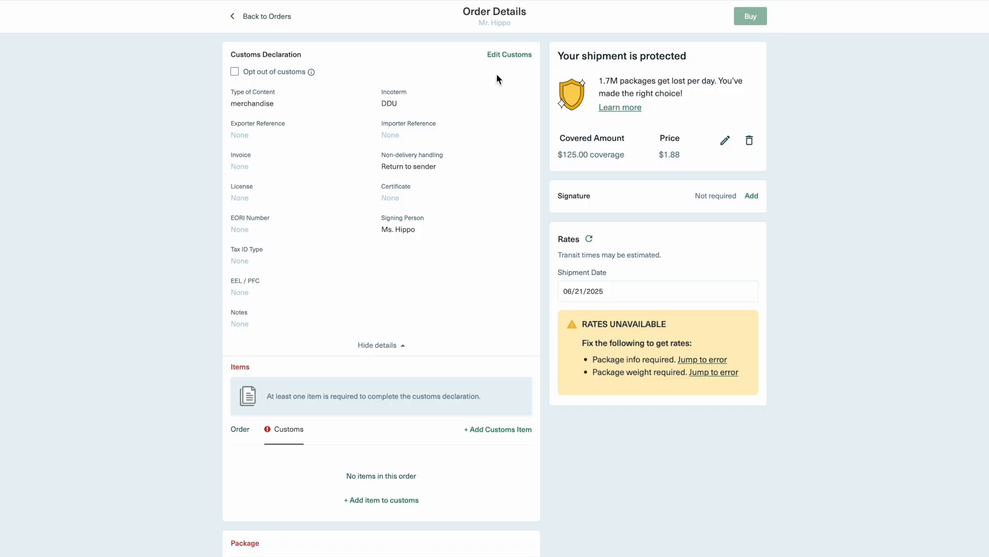
click(513, 55)
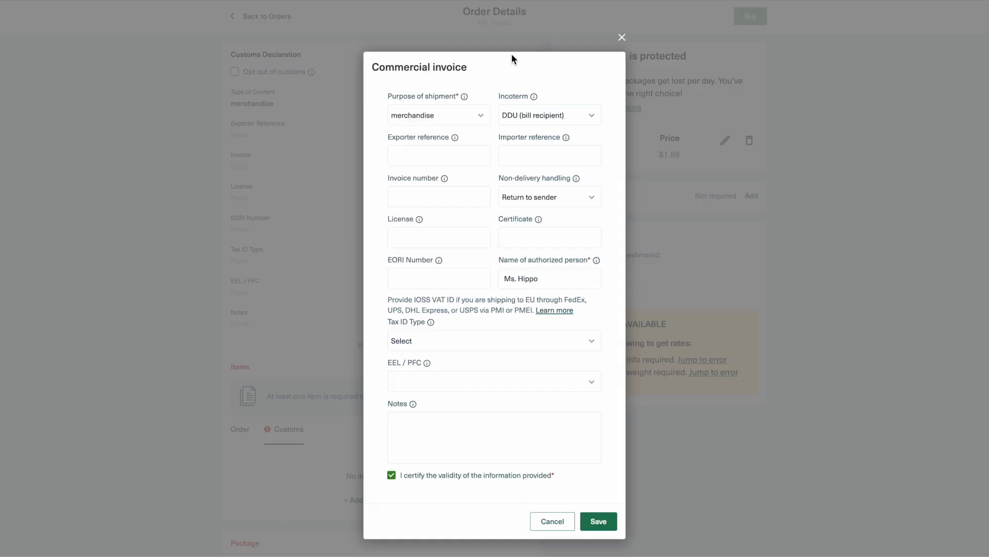
click(485, 116)
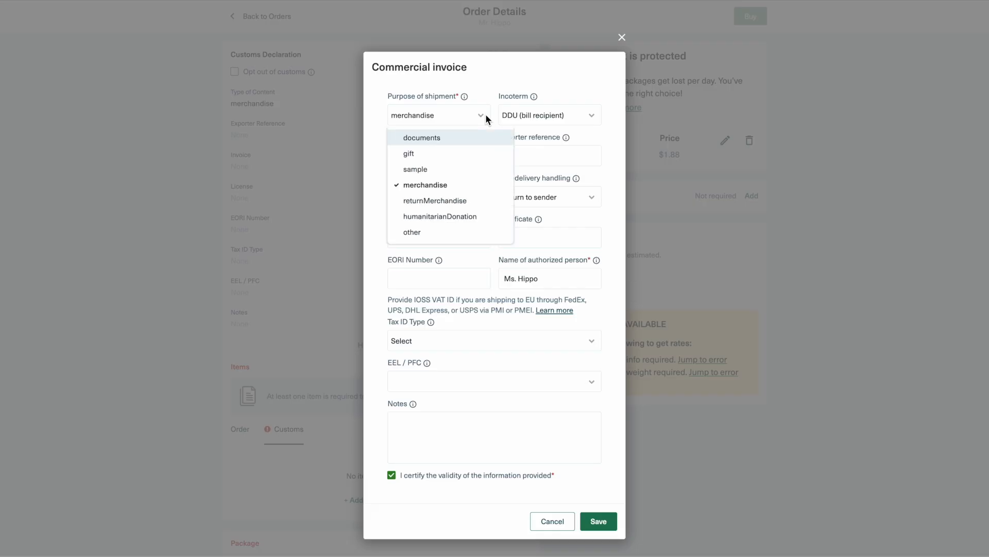
click(486, 116)
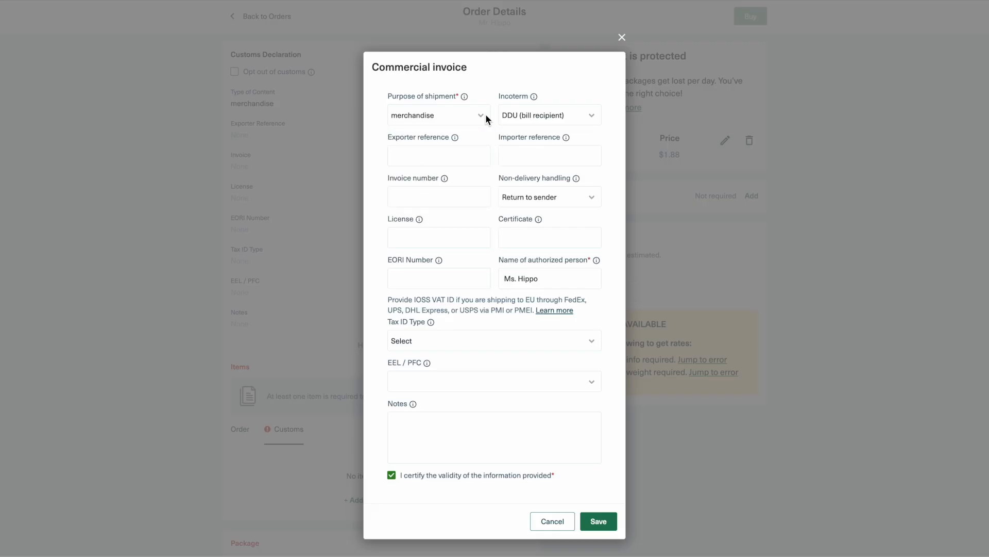
click(594, 119)
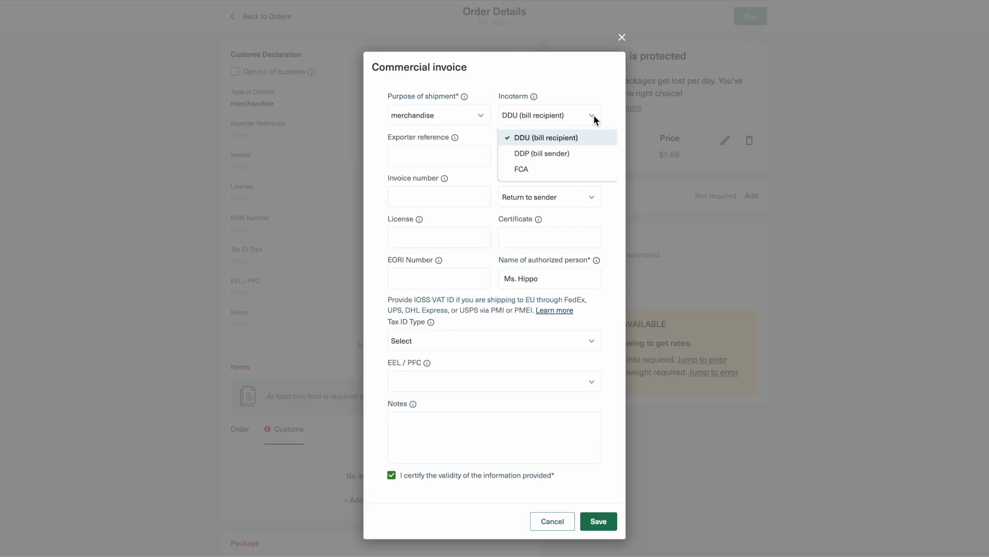
click(594, 119)
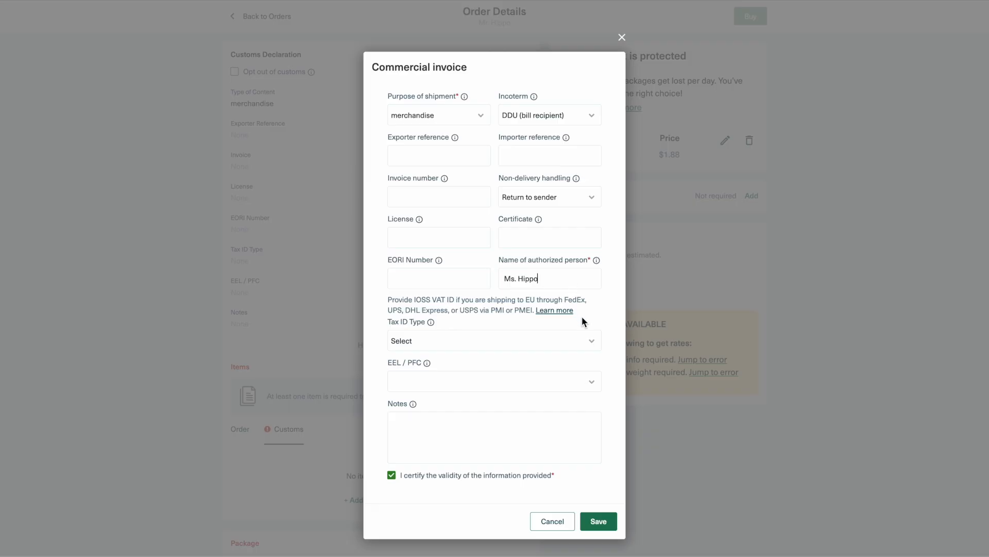
- Review the tax ID type options, save the commercial invoice, and collapse the customs declaration details
click(593, 341)
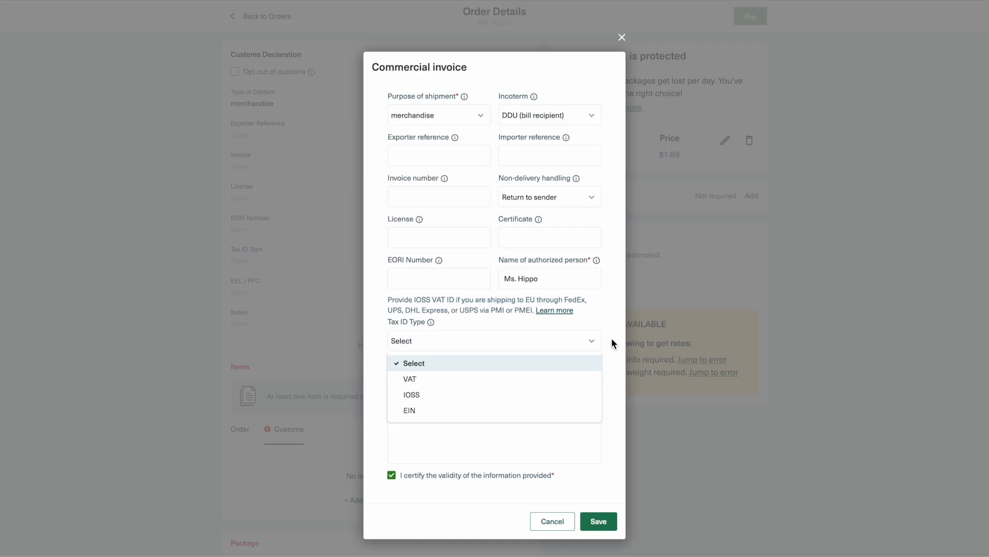
click(611, 338)
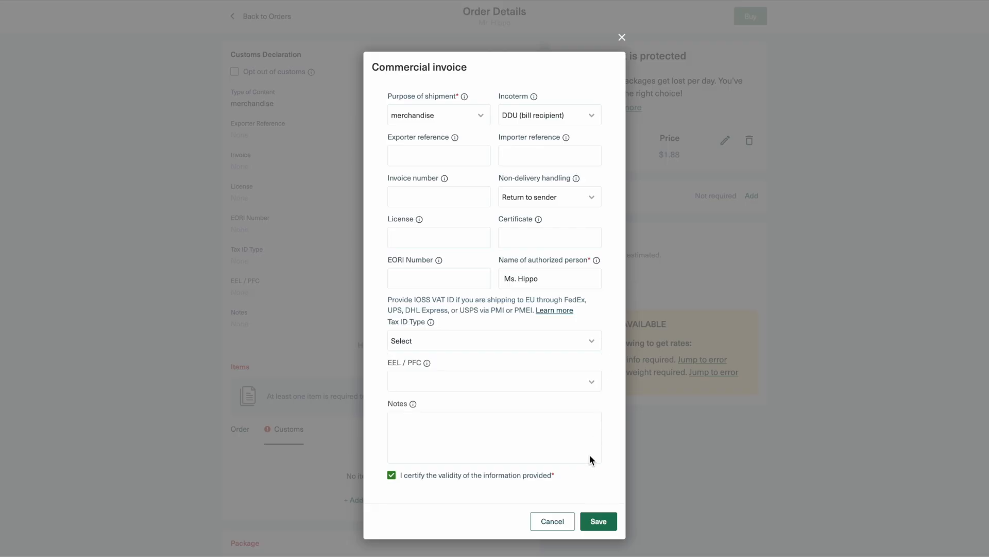
click(593, 521)
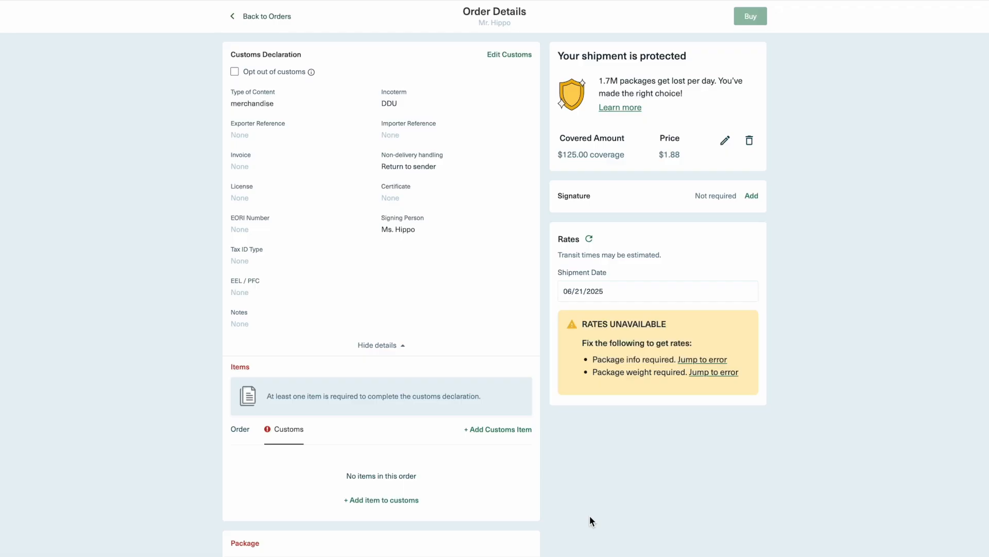
click(399, 345)
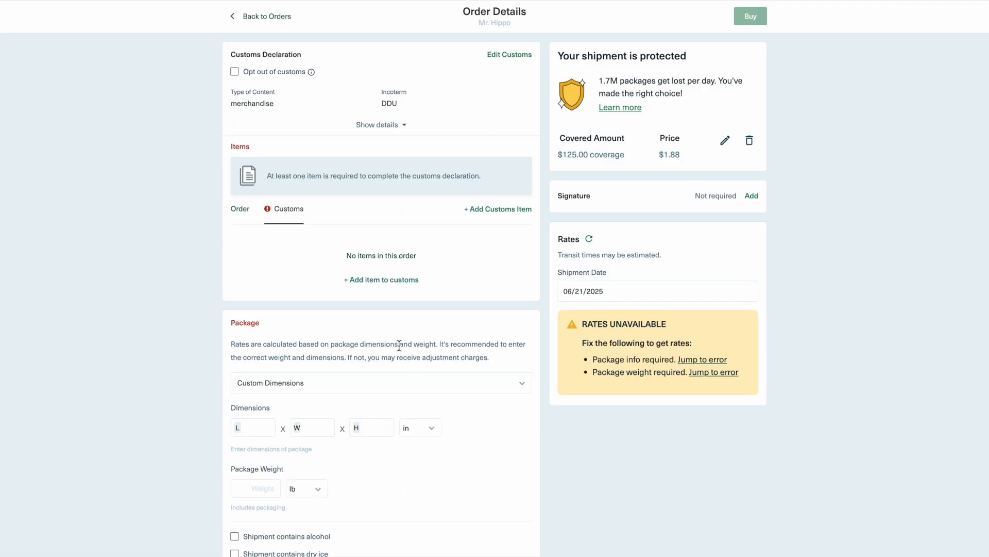
- Add a customs item "Men's Shoes" with quantity 1, unit weight 1 lb, unit value 50 USD and origin United States
click(506, 209)
click(473, 106)
text(Men's Shoes)
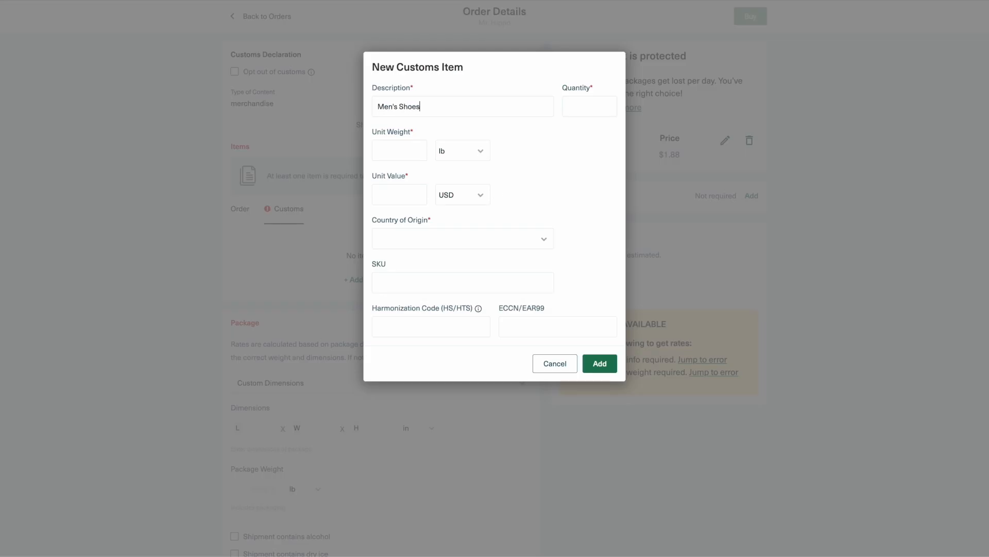
text(1)
click(400, 196)
text(50)
click(417, 239)
click(421, 286)
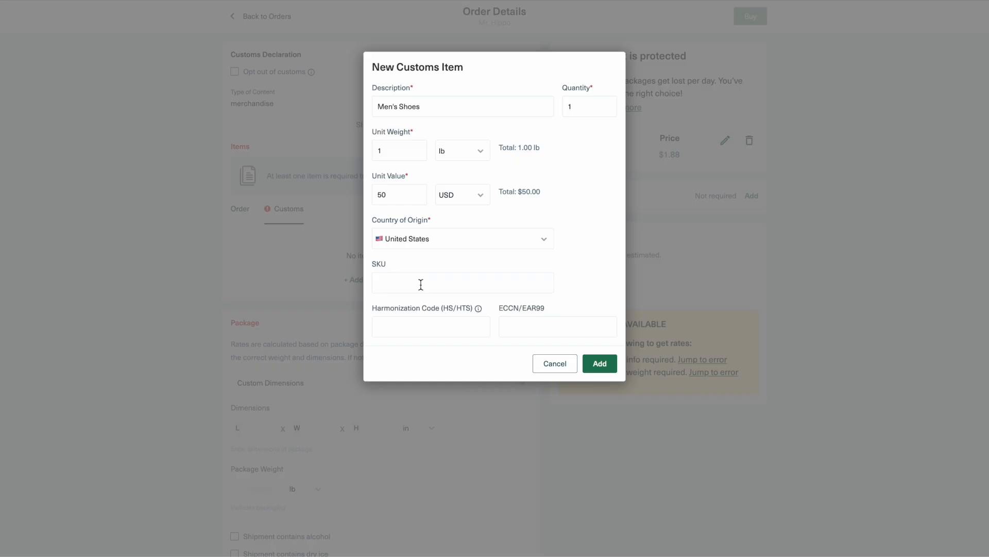
click(598, 363)
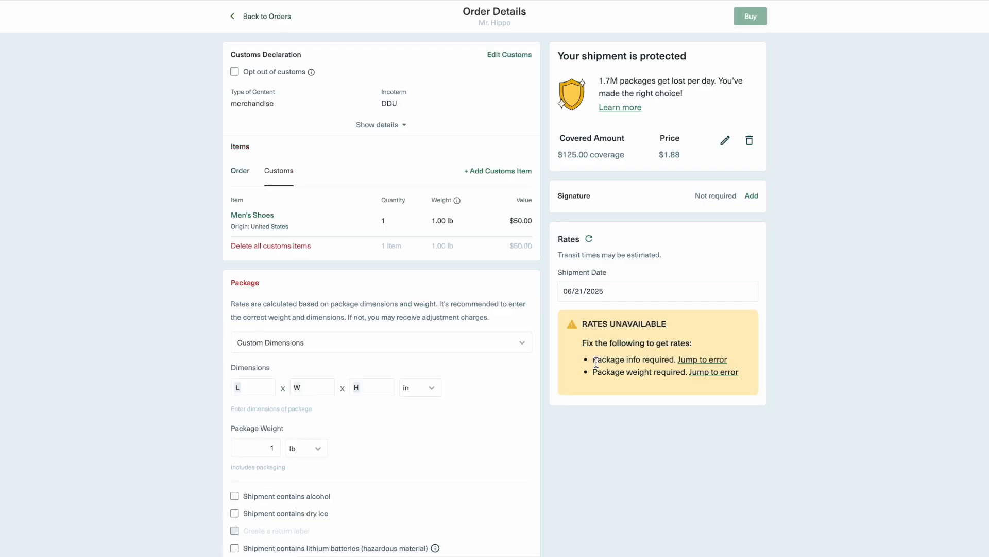
- Add a customs item "Men's Shirt" with quantity 1, unit weight 1 lb, unit value 15 USD and origin United States
click(510, 178)
click(486, 106)
text(Men)
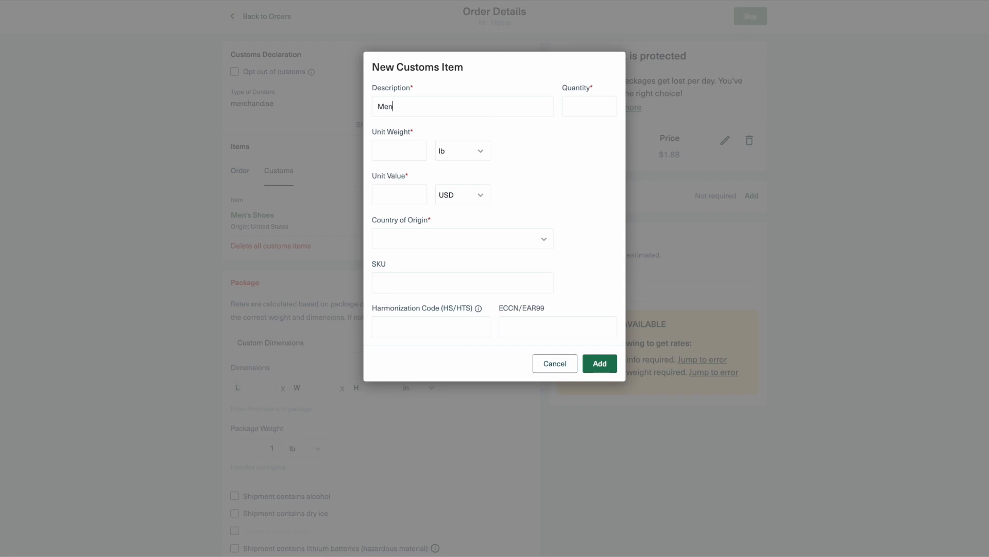
text('s Shirt)
click(403, 149)
text(1)
text(15)
click(413, 239)
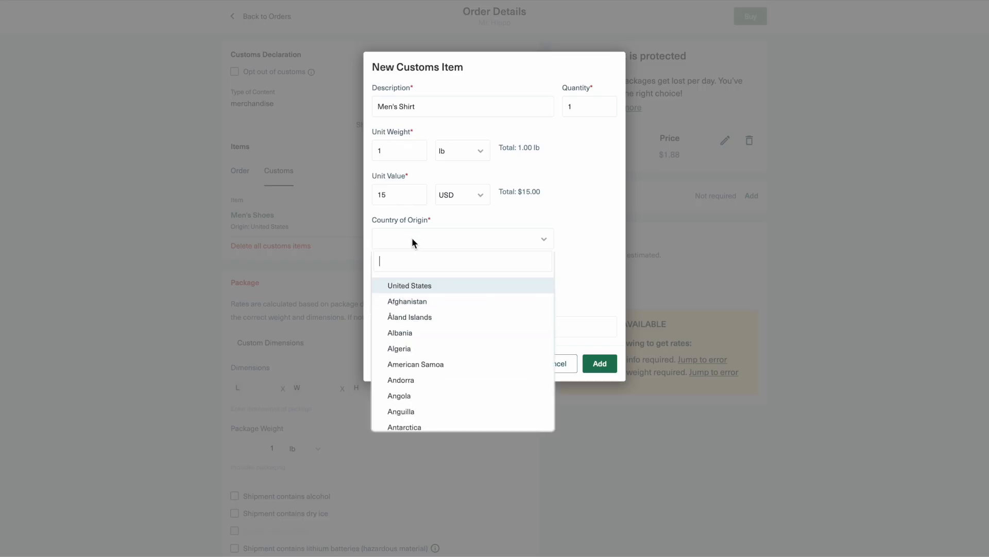
click(422, 285)
click(598, 362)
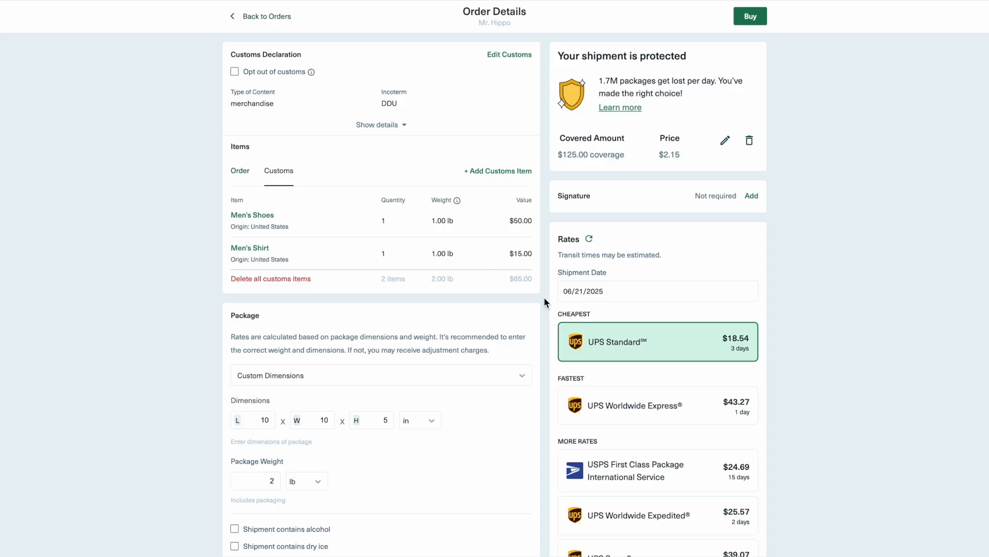
- Select the UPS Standard rate and purchase the shipping label with Shippo Total Protection included
click(611, 334)
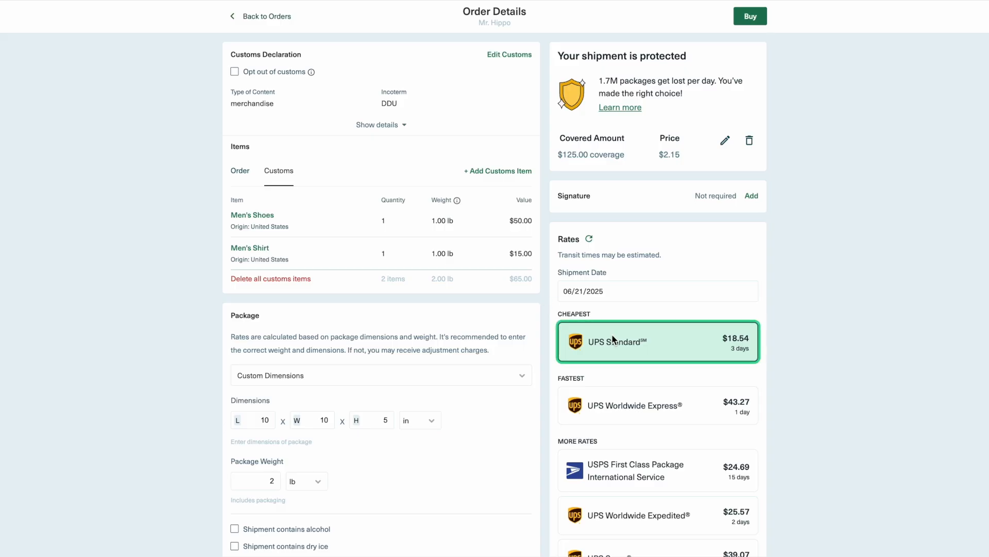
click(747, 17)
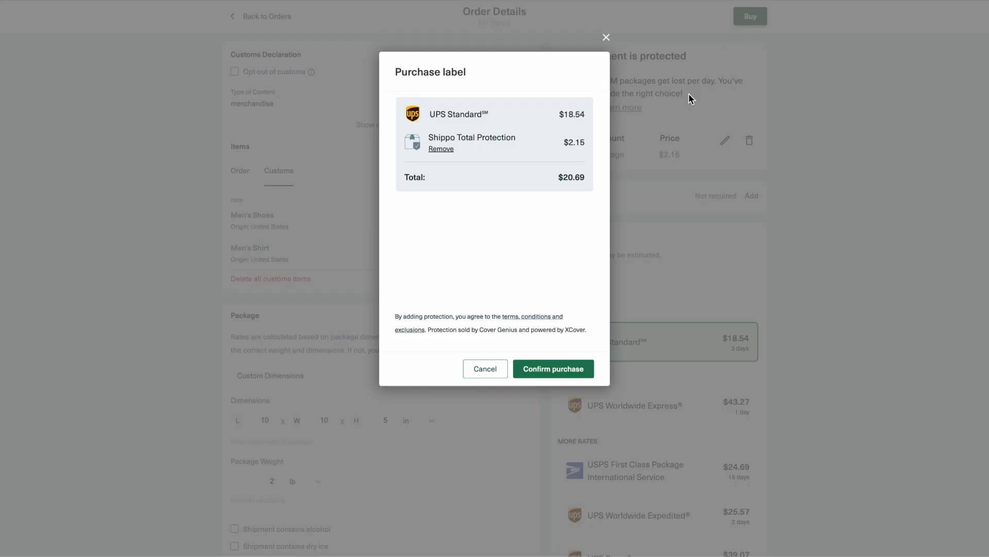
click(544, 368)
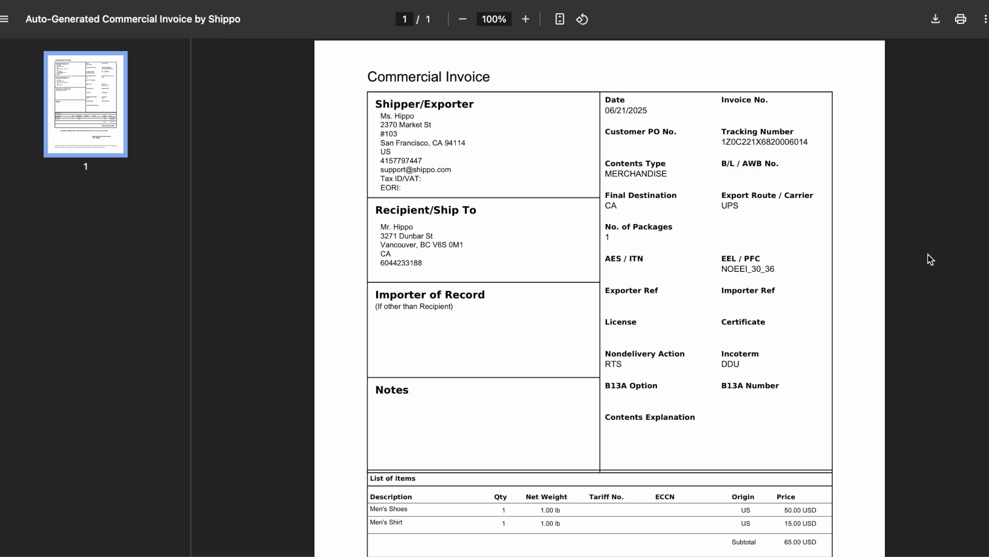
- Review the generated commercial invoice, including its item list, total and certification line
scroll(930, 259, down, 3)
scroll(930, 258, down, 2)
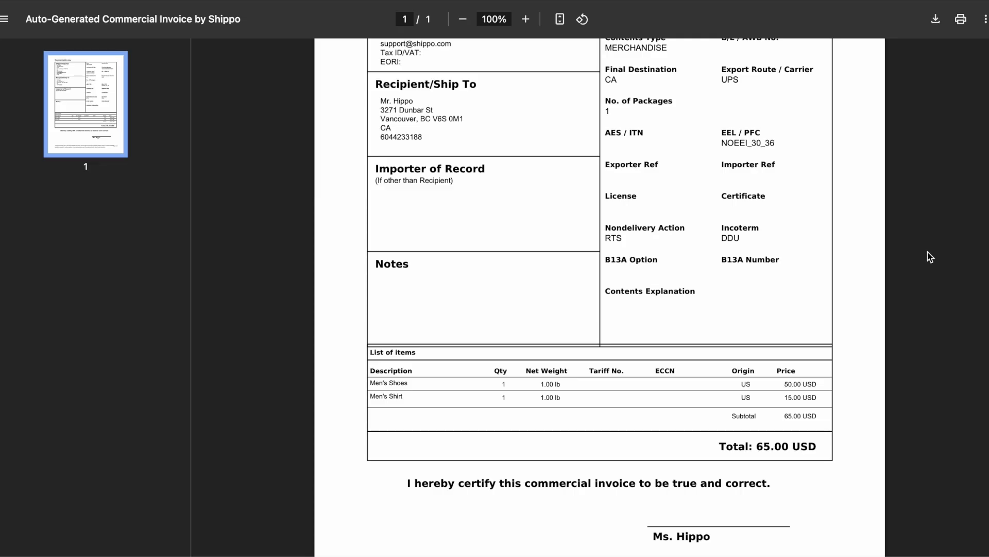
scroll(929, 256, up, 3)
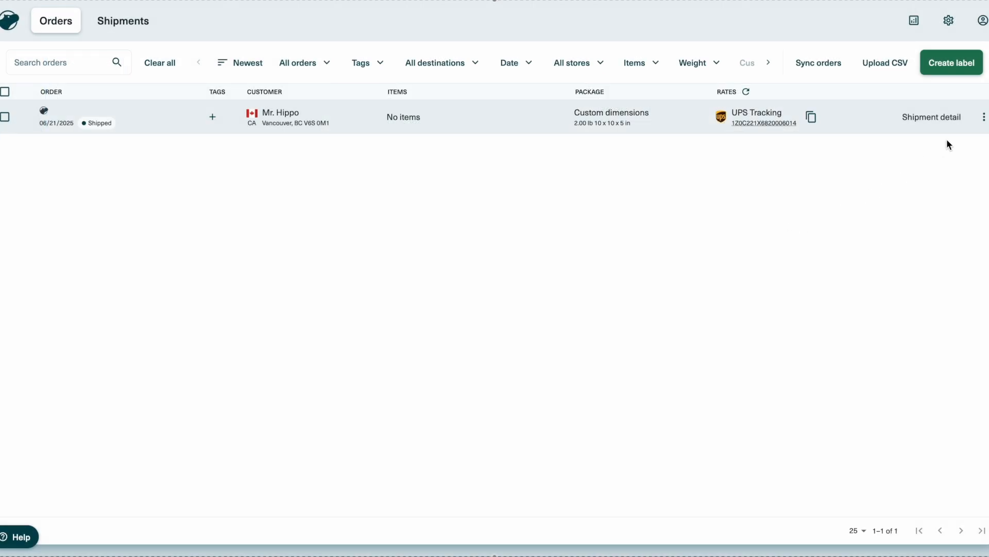
- Download the commercial invoice for the shipped order from the orders list
click(985, 119)
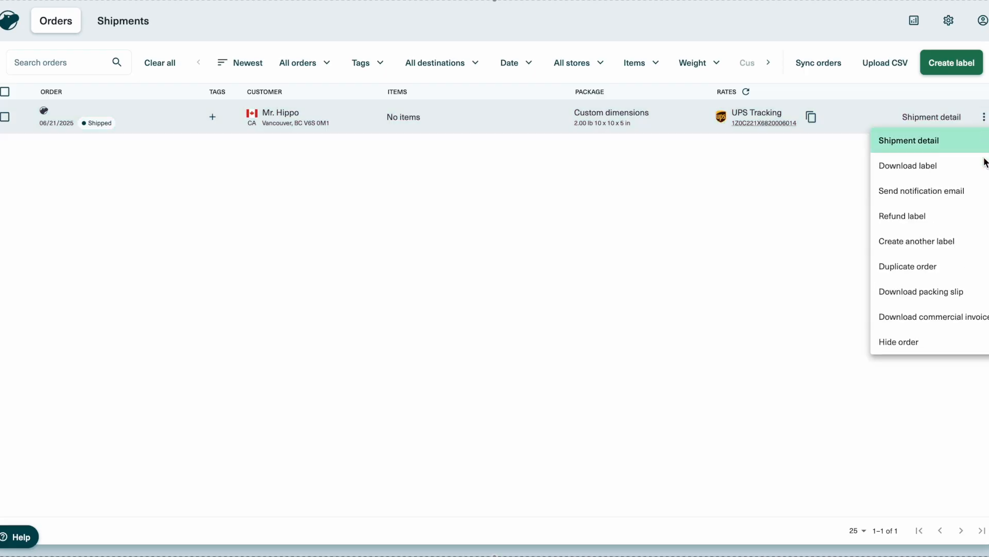
click(984, 318)
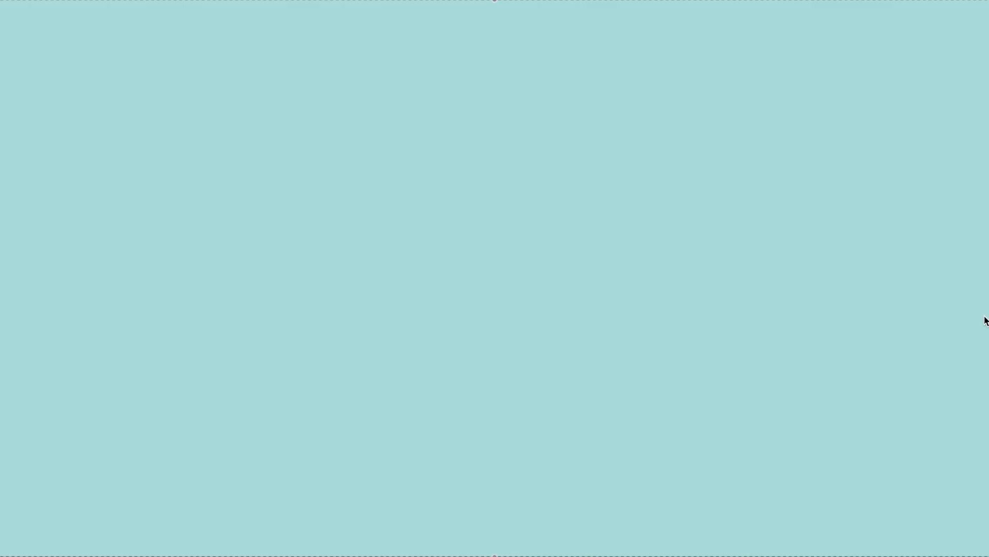